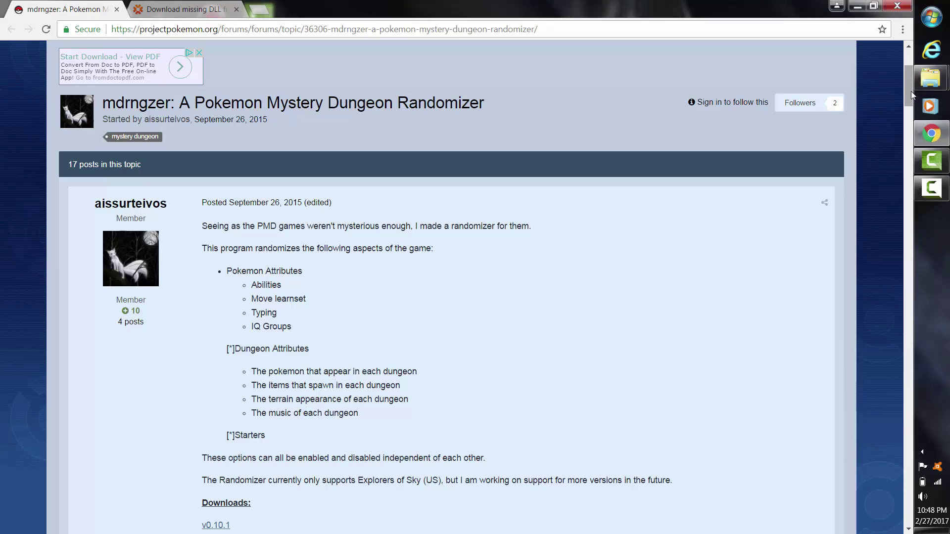
pyautogui.moveTo(910, 91); pyautogui.dragTo(910, 76)
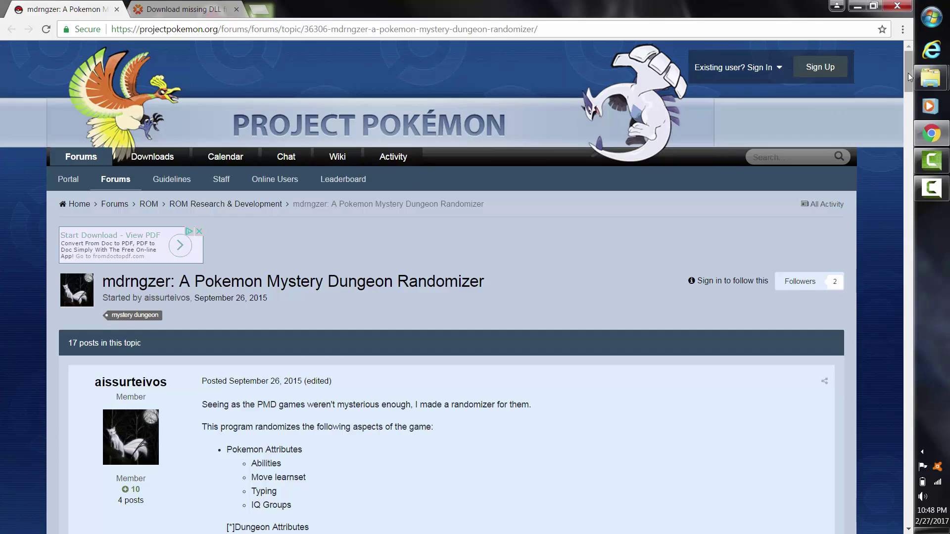
pyautogui.moveTo(908, 73); pyautogui.dragTo(904, 109)
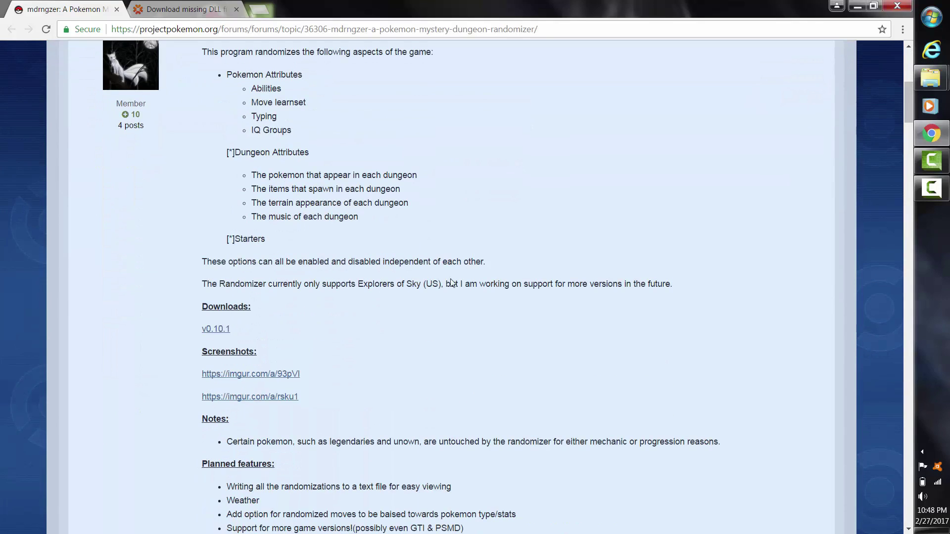
pyautogui.click(223, 330)
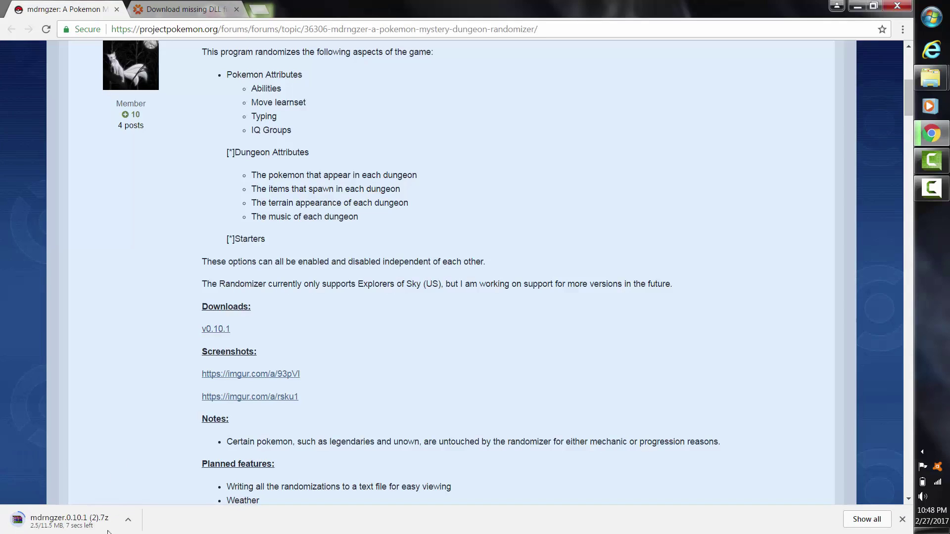
pyautogui.click(128, 520)
pyautogui.click(146, 500)
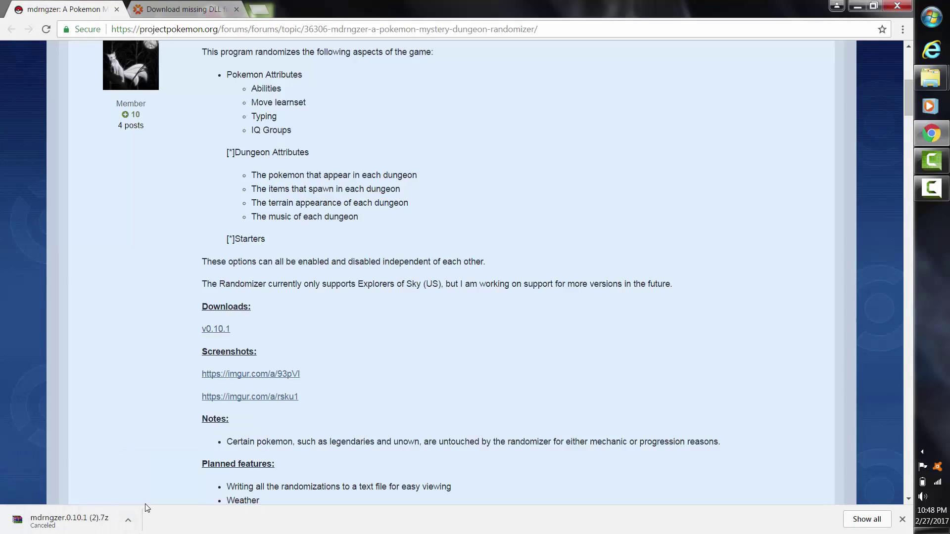
pyautogui.click(902, 519)
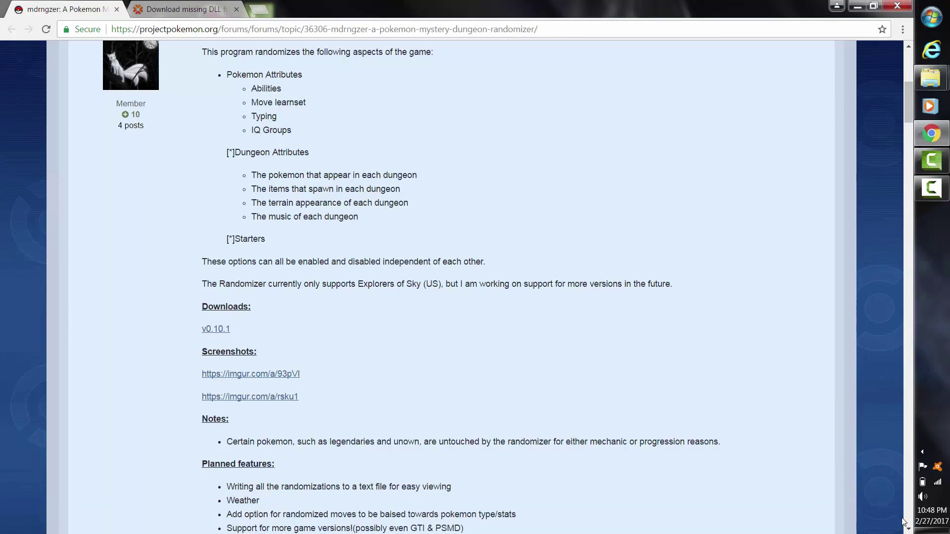
# Open the mdrngzer 0.10.0 folder inside How To and launch the mdrngzer application.
pyautogui.moveTo(931, 77)
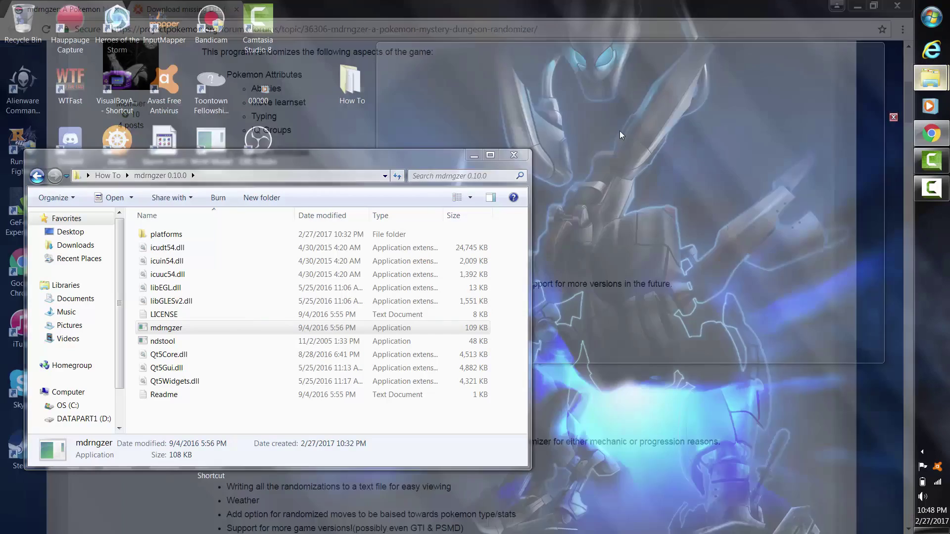
pyautogui.click(847, 155)
pyautogui.click(39, 176)
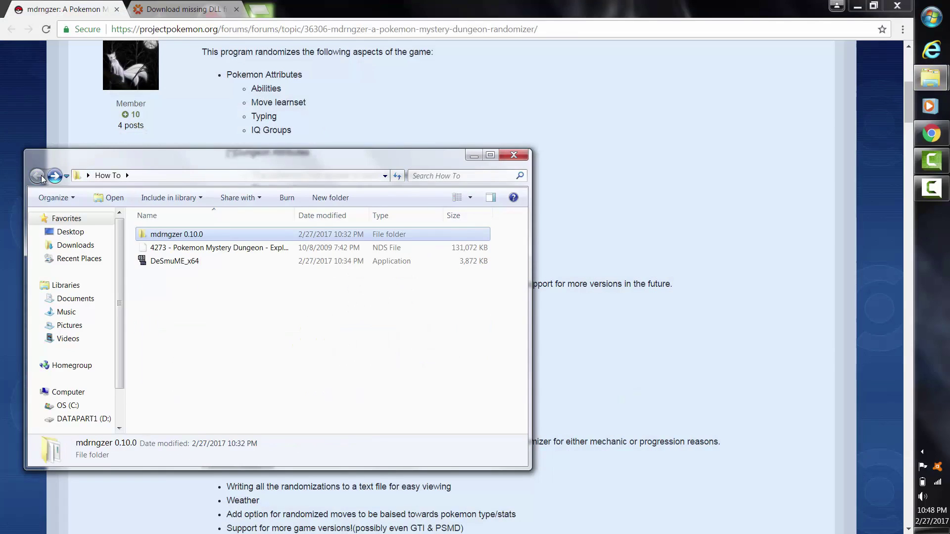
pyautogui.doubleClick(214, 235)
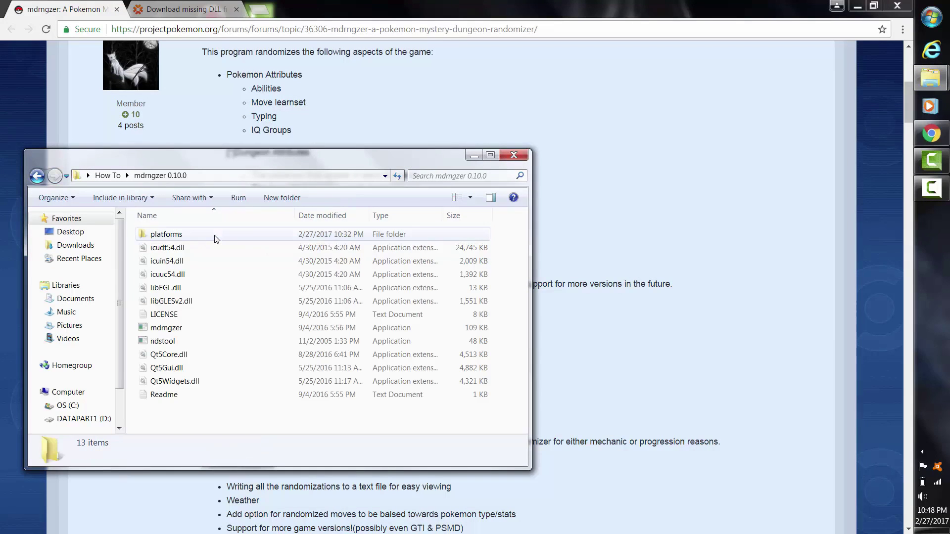
pyautogui.click(184, 331)
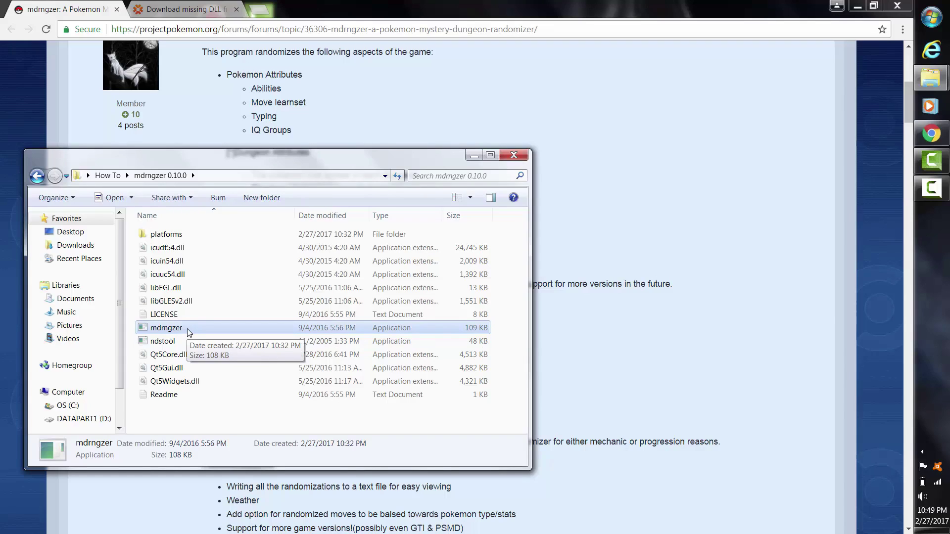
pyautogui.doubleClick(187, 329)
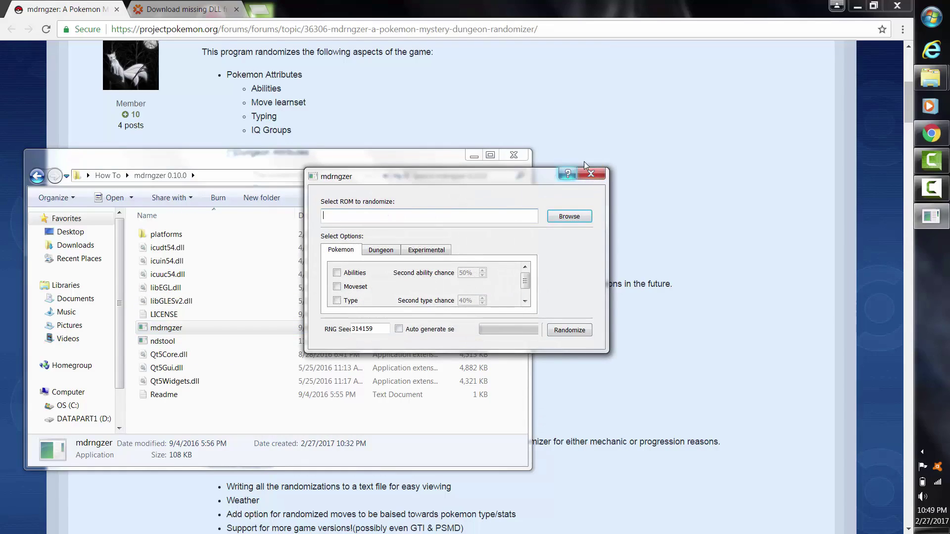
# Search DLL-Files.com for msvcp140.dll and view its list of available 32-bit and 64-bit versions.
pyautogui.click(583, 133)
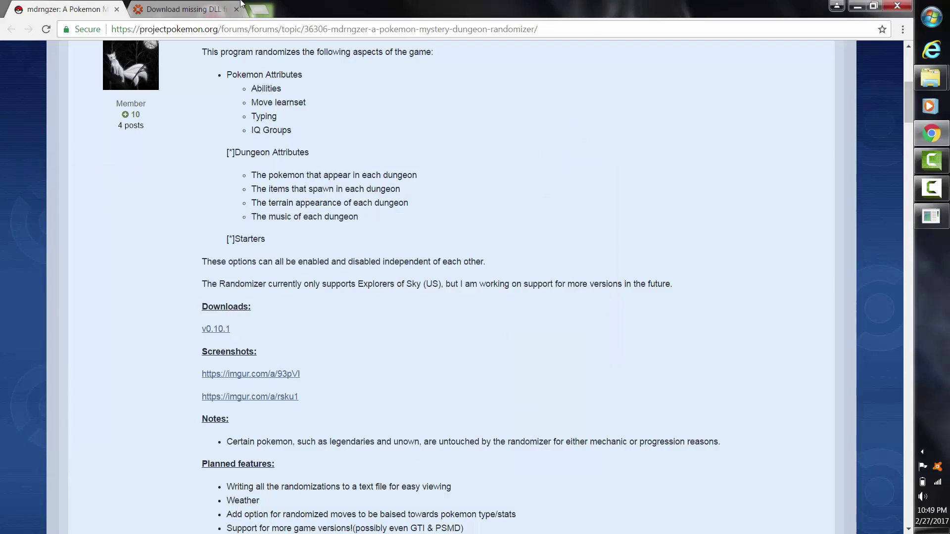
pyautogui.click(198, 5)
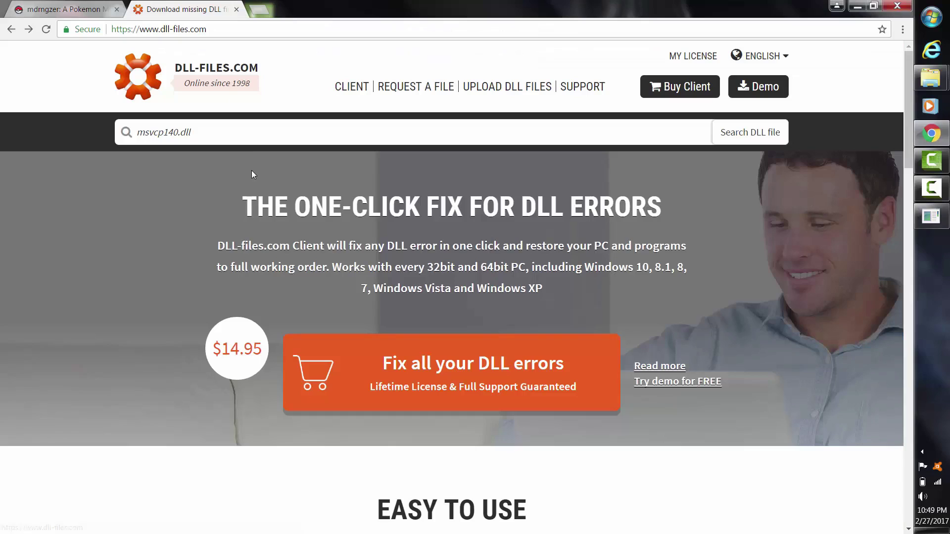
pyautogui.click(228, 134)
pyautogui.doubleClick(191, 131)
pyautogui.click(206, 134)
pyautogui.press('Return')
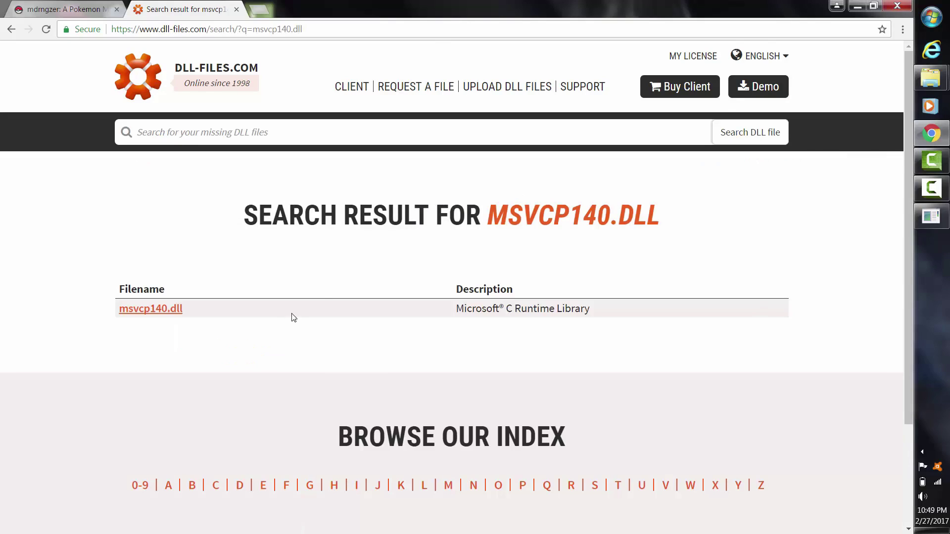
pyautogui.click(164, 317)
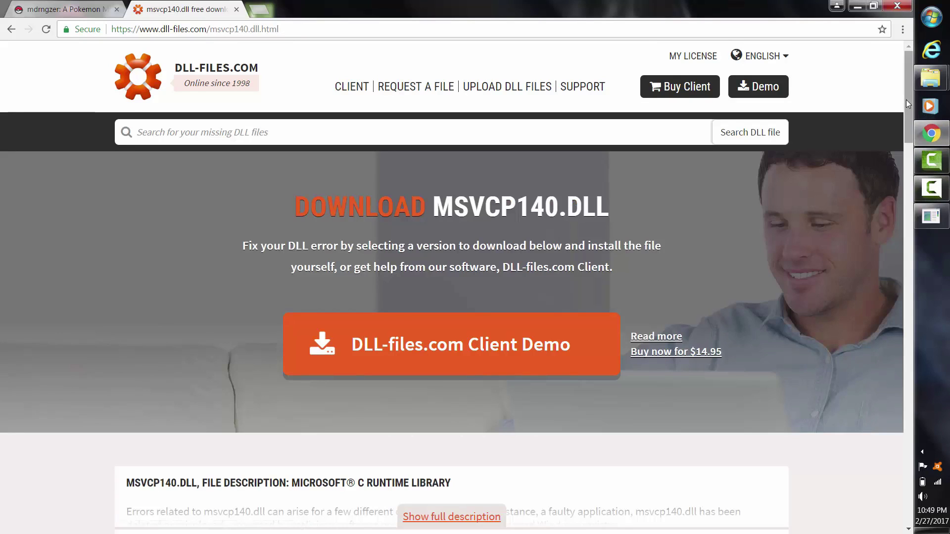
pyautogui.scroll(-3, 909, 168)
pyautogui.scroll(-5, 908, 165)
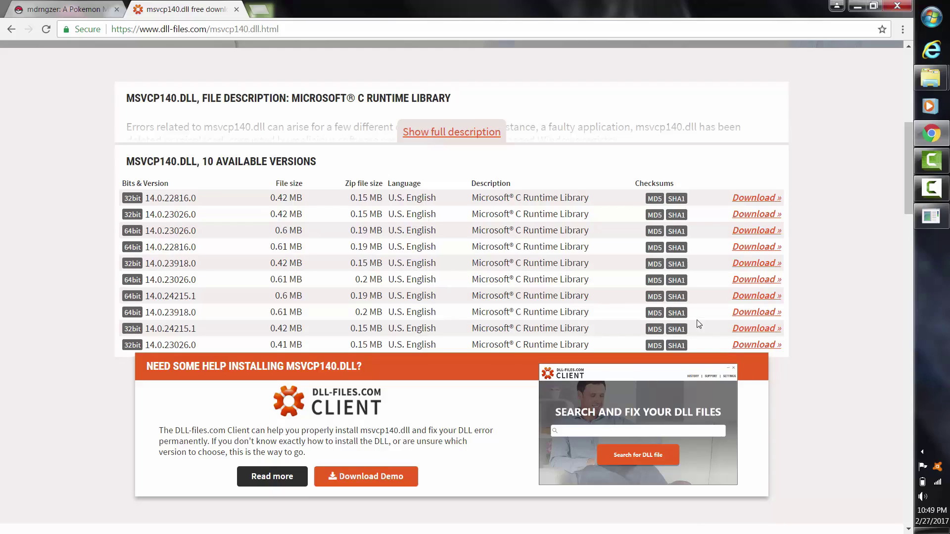
# Look up the actions available for Computer, including its system properties, and dismiss them.
pyautogui.click(941, 10)
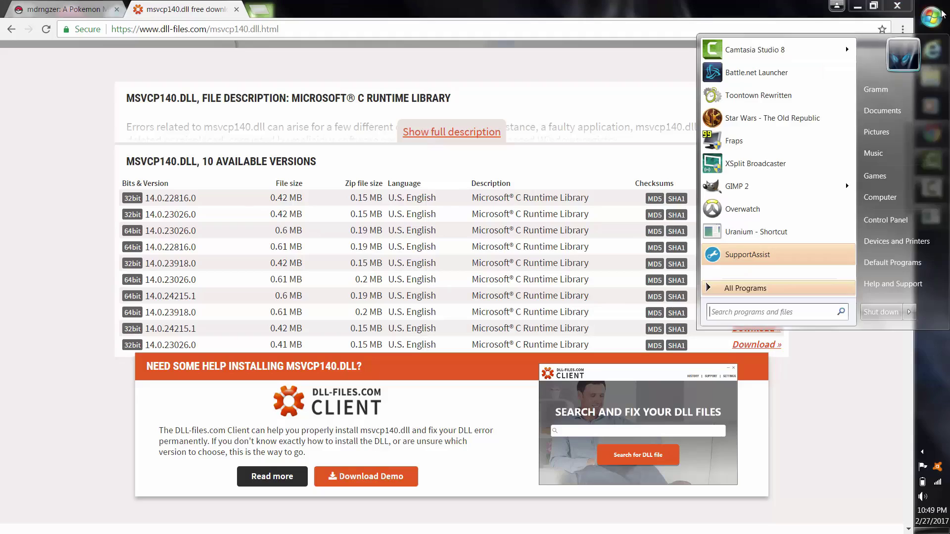
pyautogui.rightClick(875, 204)
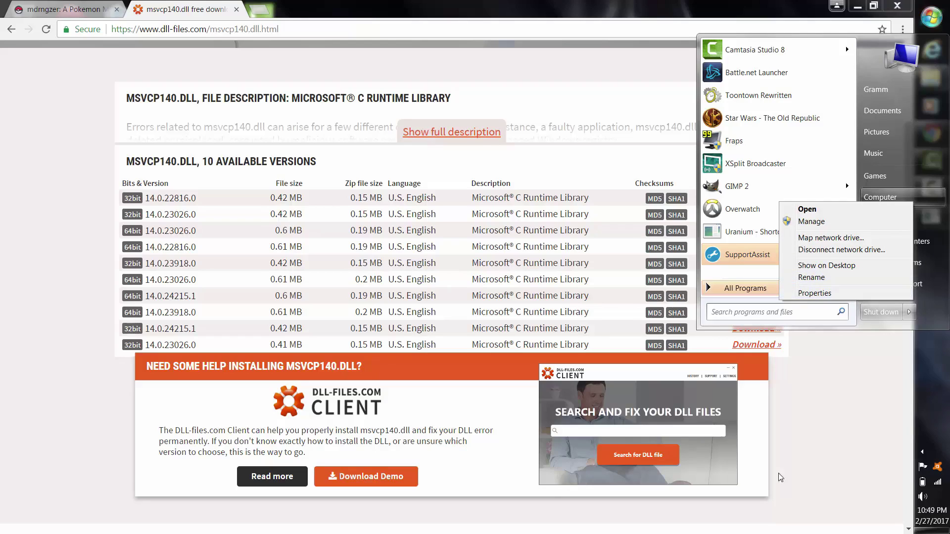
pyautogui.click(829, 468)
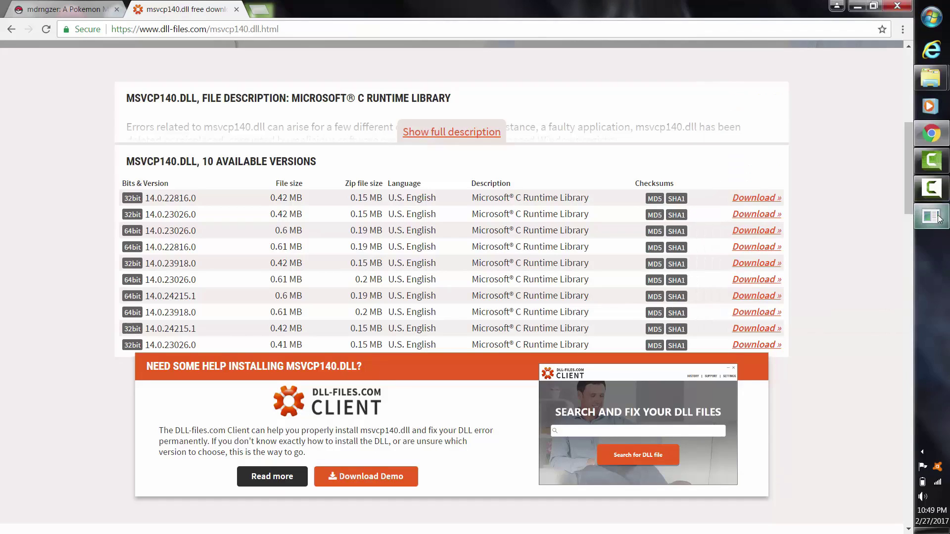
# View the System32 and SysWOW64 folders in the C: drive's WINDOWS folder, and return to the msvcp140.dll download page.
pyautogui.moveTo(938, 204)
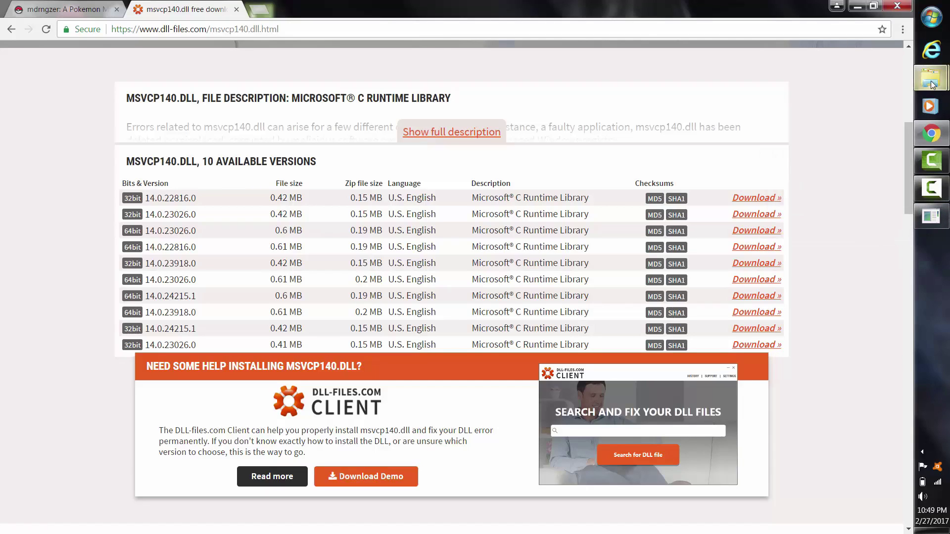
pyautogui.moveTo(933, 84)
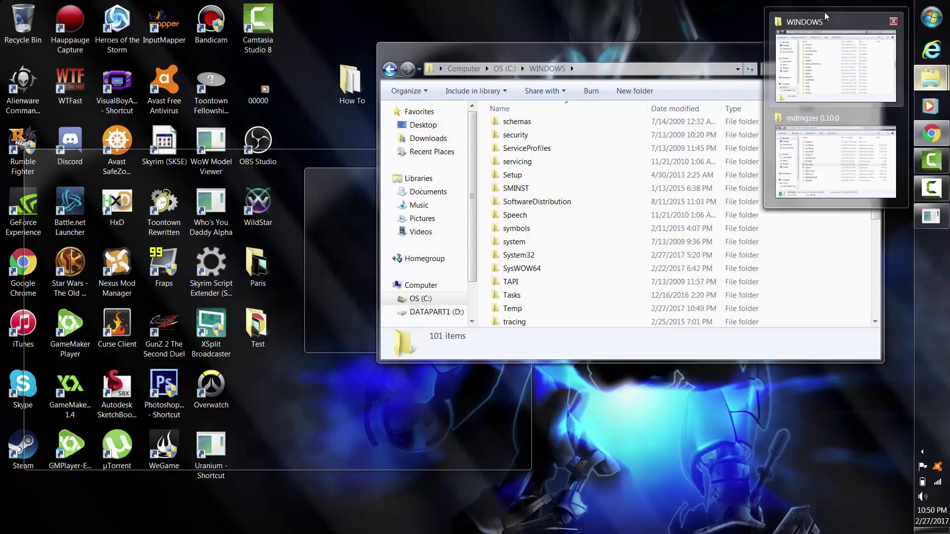
pyautogui.click(825, 33)
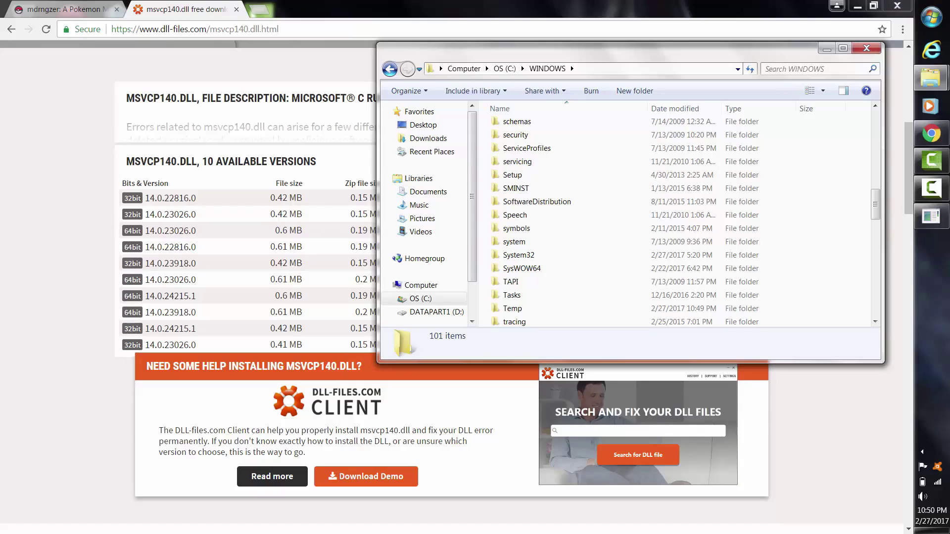
pyautogui.click(1, 222)
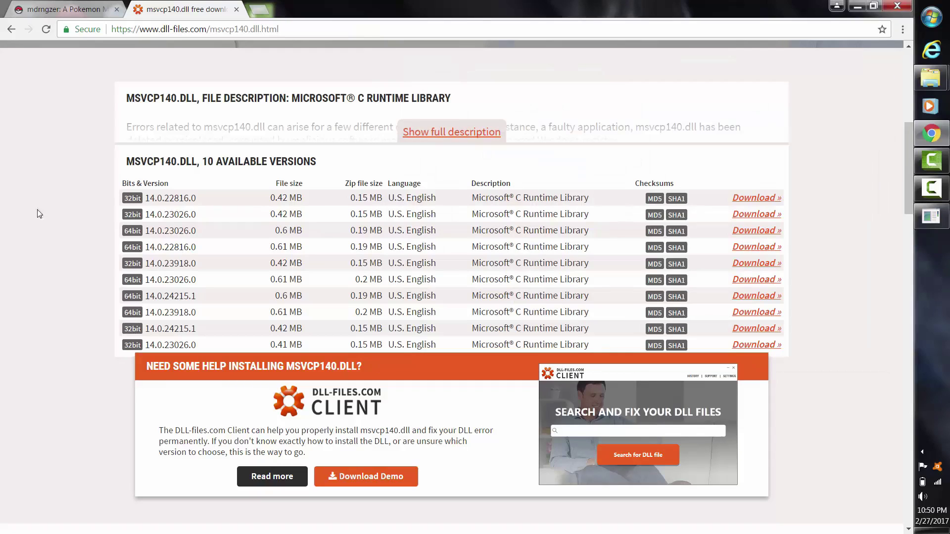
pyautogui.scroll(8, 892, 109)
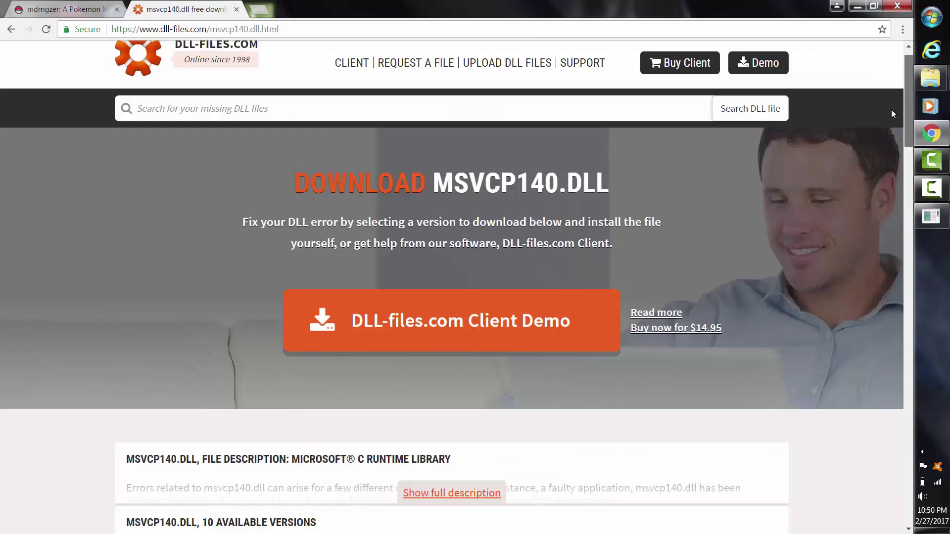
# Switch to mdrngzer and load the Pokemon Mystery Dungeon - Explorers of Sky (US) .nds file from How To as the ROM to randomize.
pyautogui.click(94, 9)
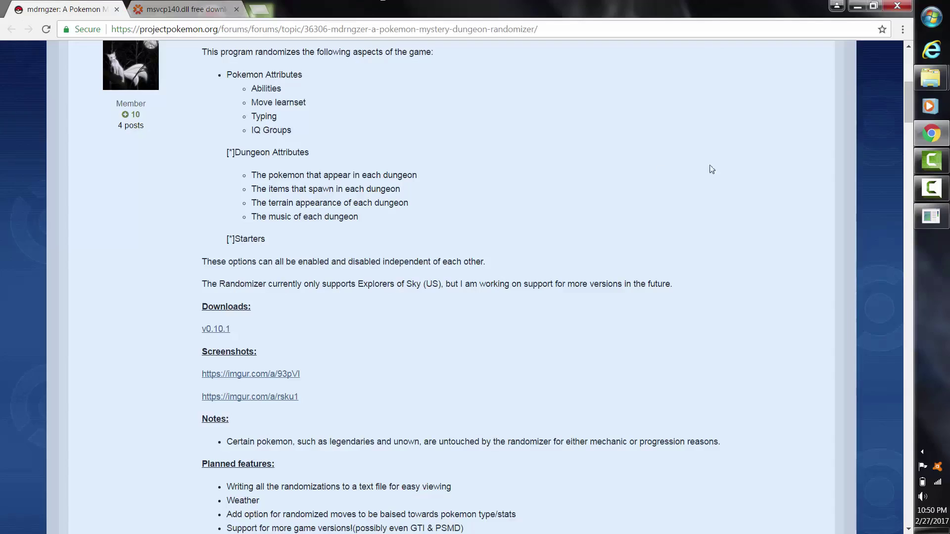
pyautogui.click(940, 221)
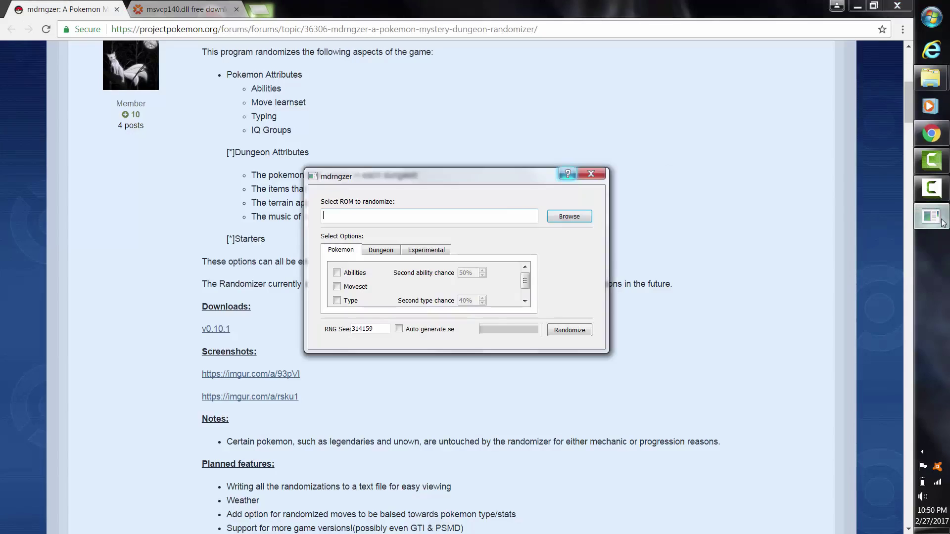
pyautogui.click(549, 222)
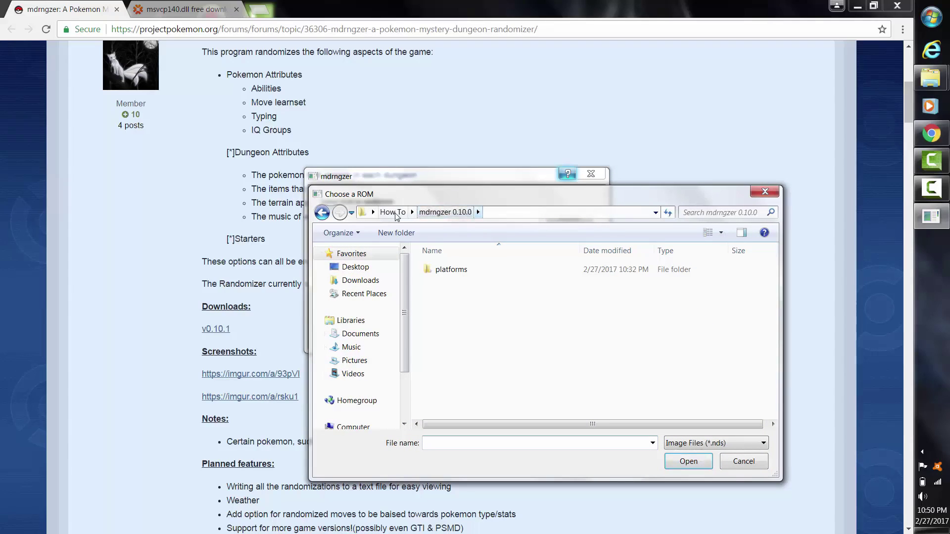
pyautogui.click(395, 214)
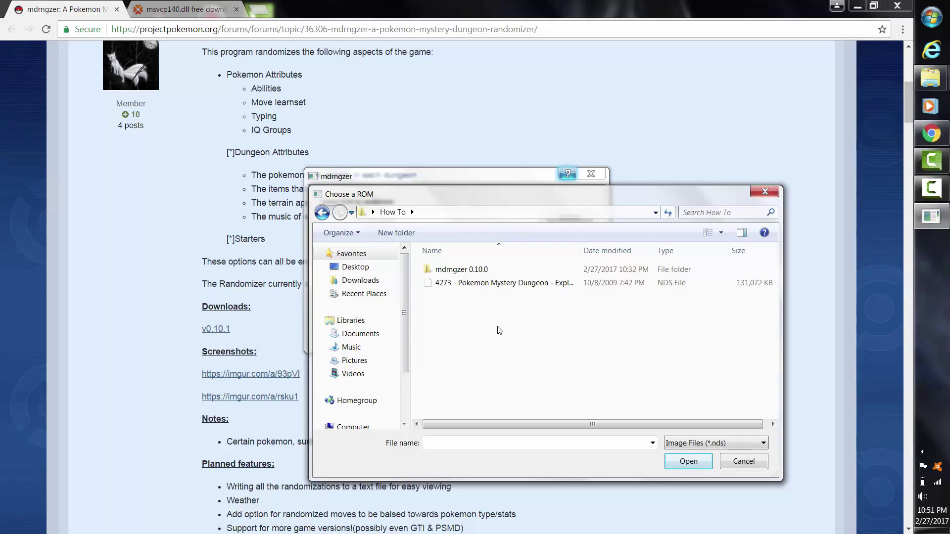
pyautogui.click(492, 287)
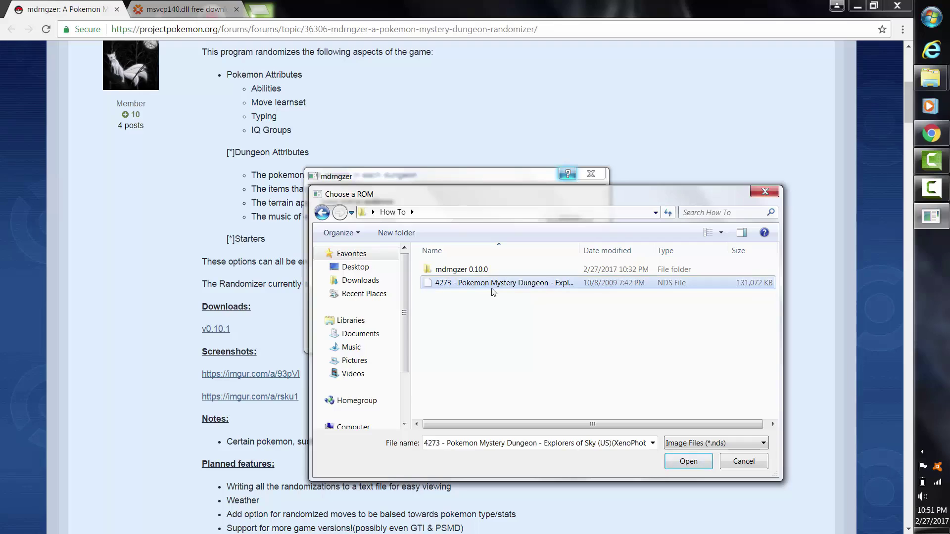
pyautogui.doubleClick(483, 284)
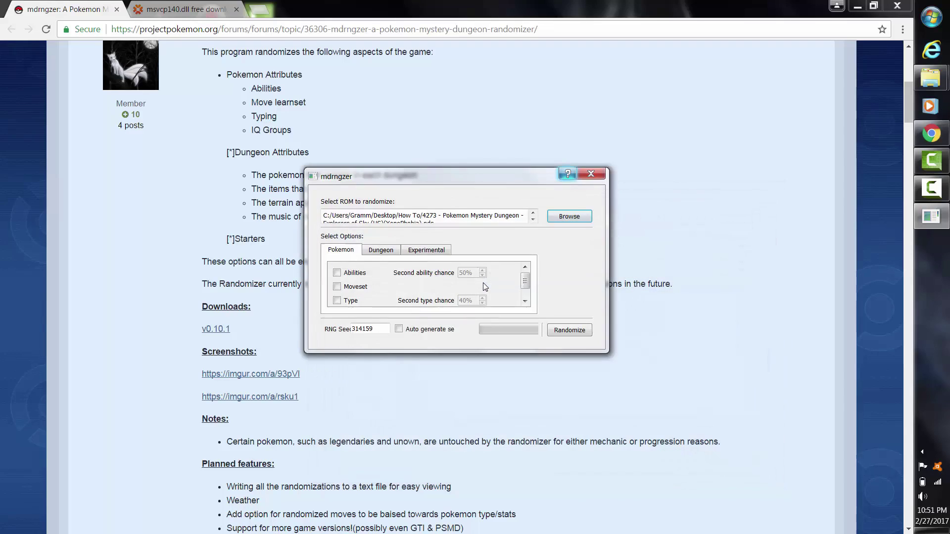
pyautogui.click(533, 218)
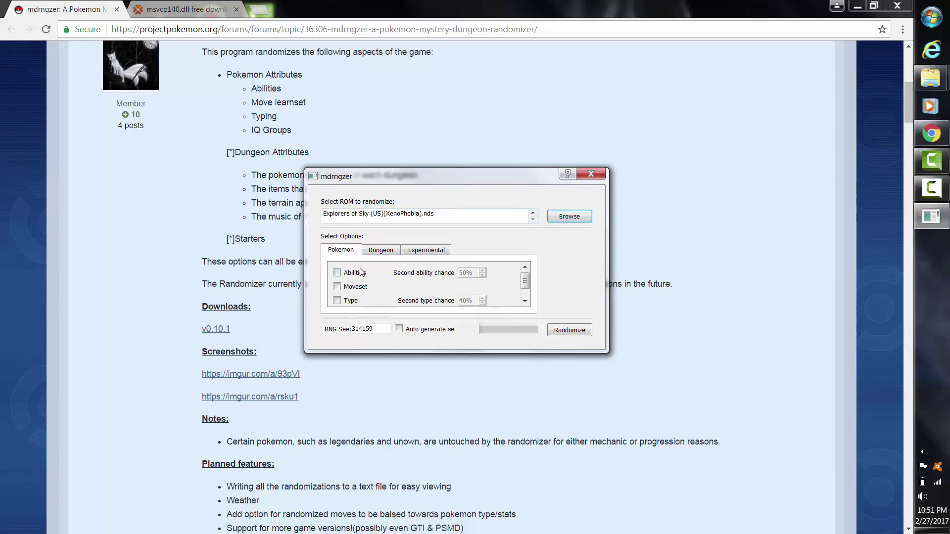
# Enlarge the mdrngzer window and enable the Abilities and Moveset randomization options for Pokemon.
pyautogui.moveTo(607, 351); pyautogui.dragTo(780, 466)
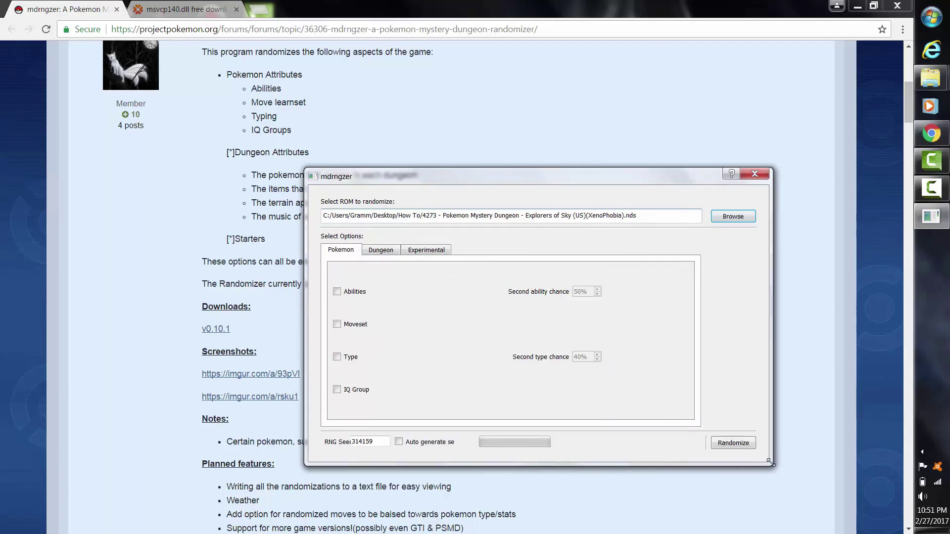
pyautogui.click(345, 296)
pyautogui.click(348, 327)
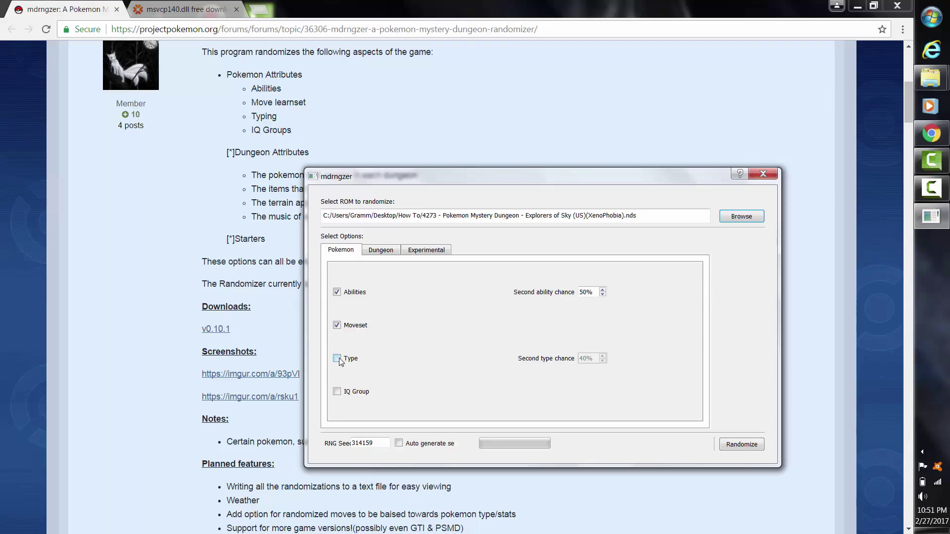
# Review the dungeon options and enable the experimental Randomize Starters option.
pyautogui.click(376, 253)
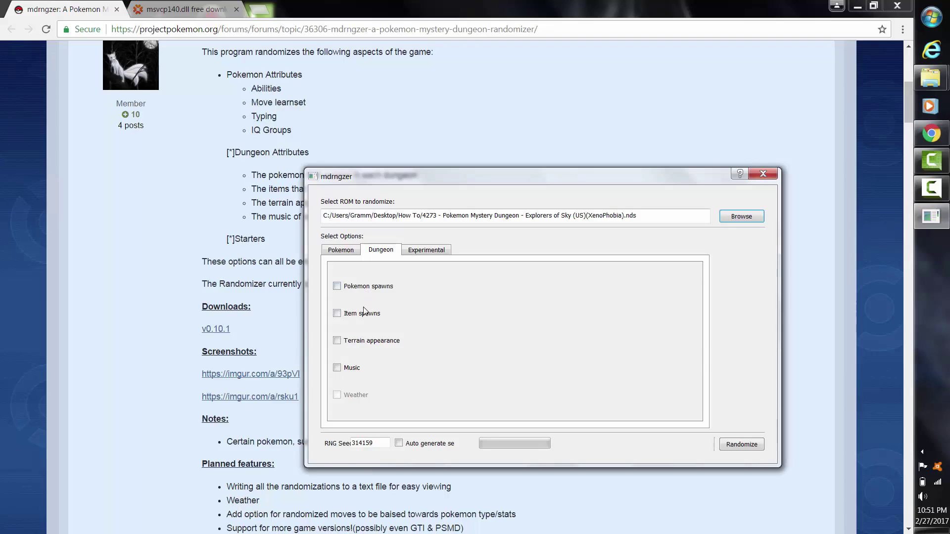
pyautogui.click(427, 252)
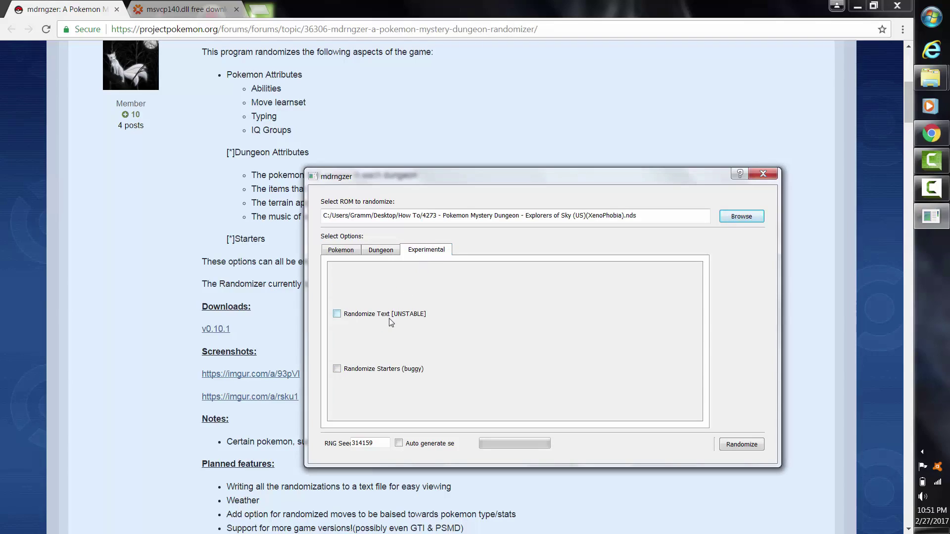
pyautogui.click(396, 372)
# Enable randomization of Pokemon spawns, item spawns, terrain appearance and music for dungeons, and return to the Pokemon options.
pyautogui.click(380, 249)
pyautogui.click(352, 287)
pyautogui.click(343, 315)
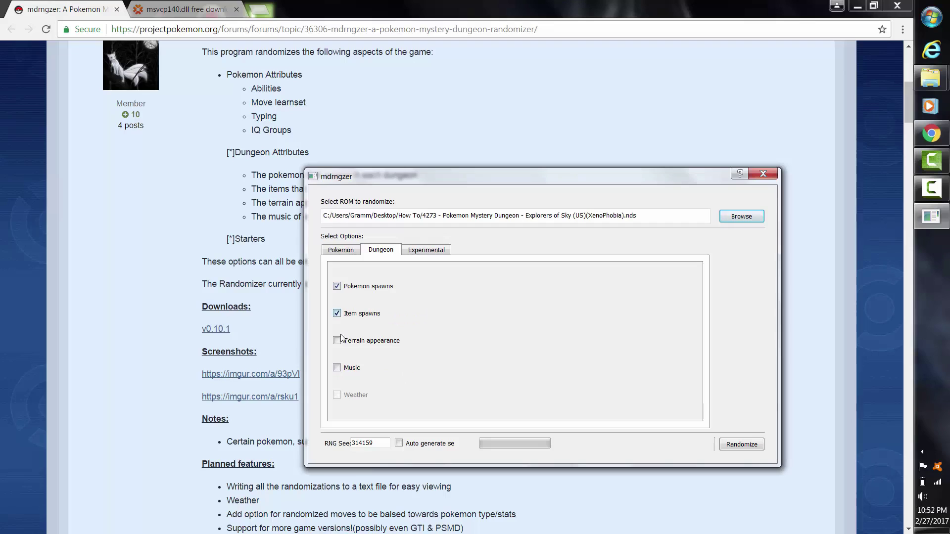
pyautogui.click(338, 341)
pyautogui.click(340, 369)
pyautogui.click(350, 253)
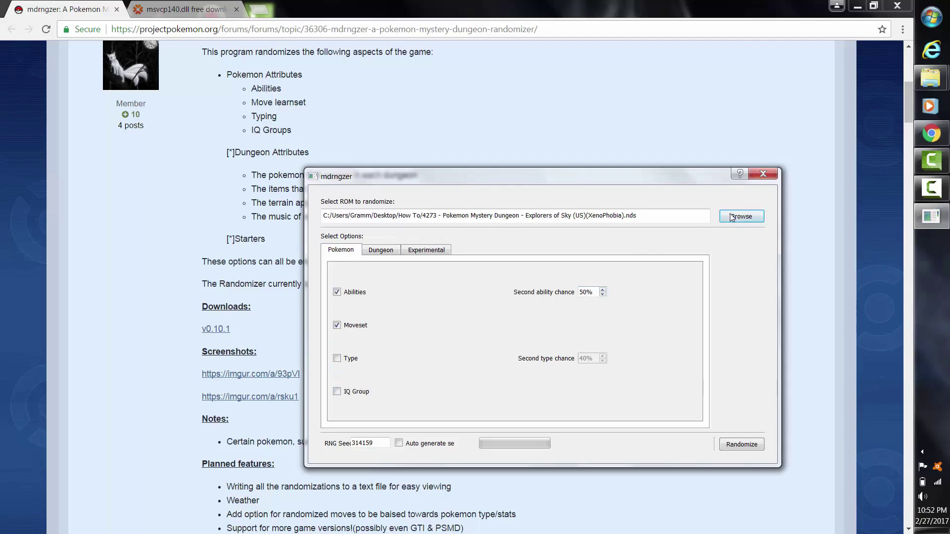
# Randomize the ROM, save the output in How To as EoSRandomized, and dismiss the completion message.
pyautogui.click(742, 445)
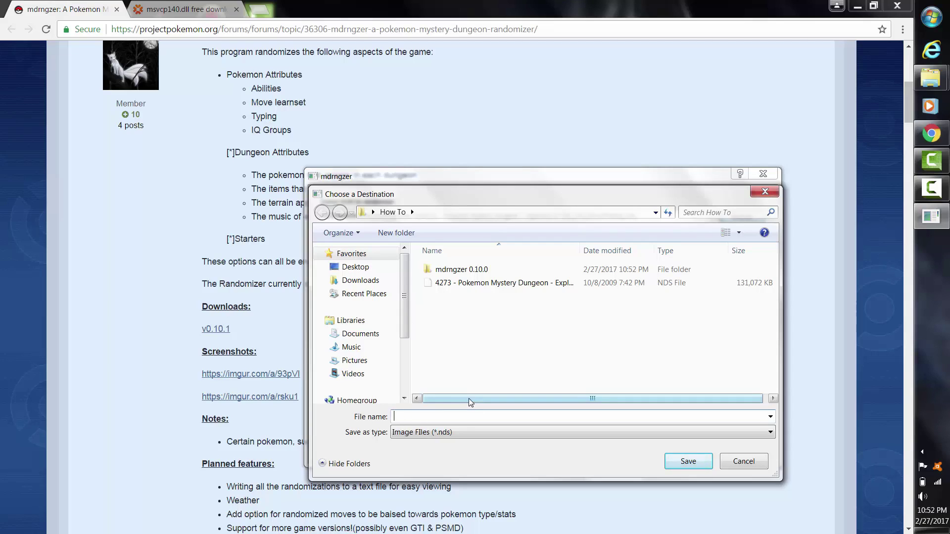
pyautogui.write('EoSRad')
pyautogui.press('BackSpace')
pyautogui.write('ndomize')
pyautogui.press('Return')
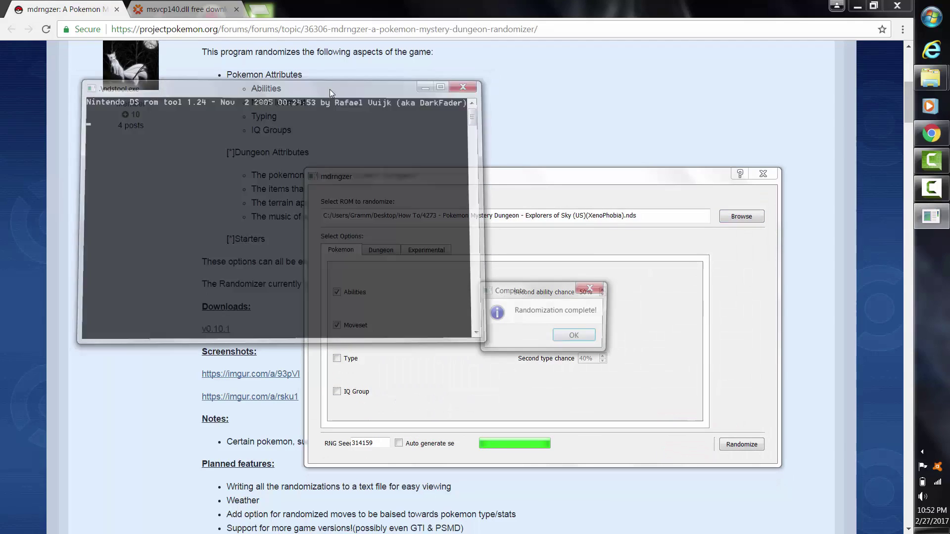
pyautogui.click(575, 337)
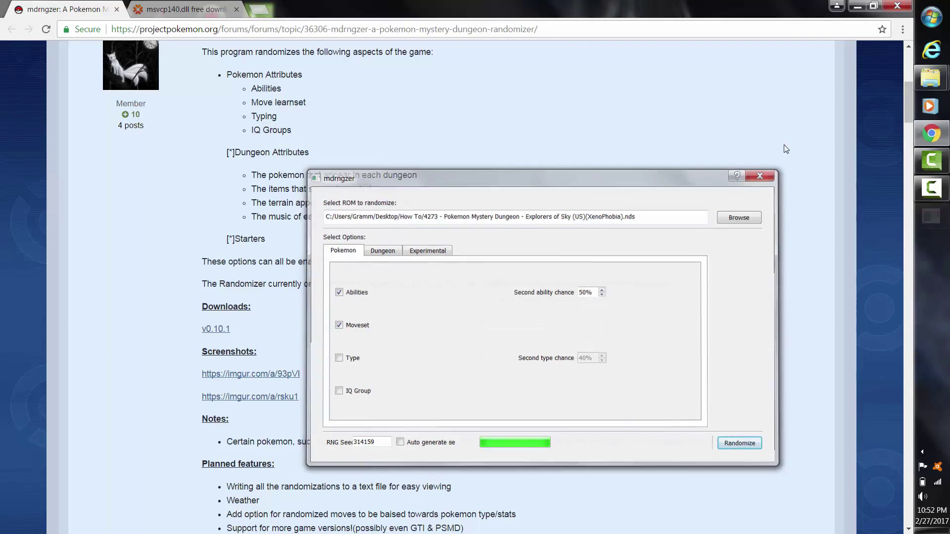
# Close mdrngzer, return to the How To folder in Windows Explorer, and launch DeSmuME_x64, allowing it to run.
pyautogui.click(763, 173)
pyautogui.moveTo(933, 83)
pyautogui.click(842, 168)
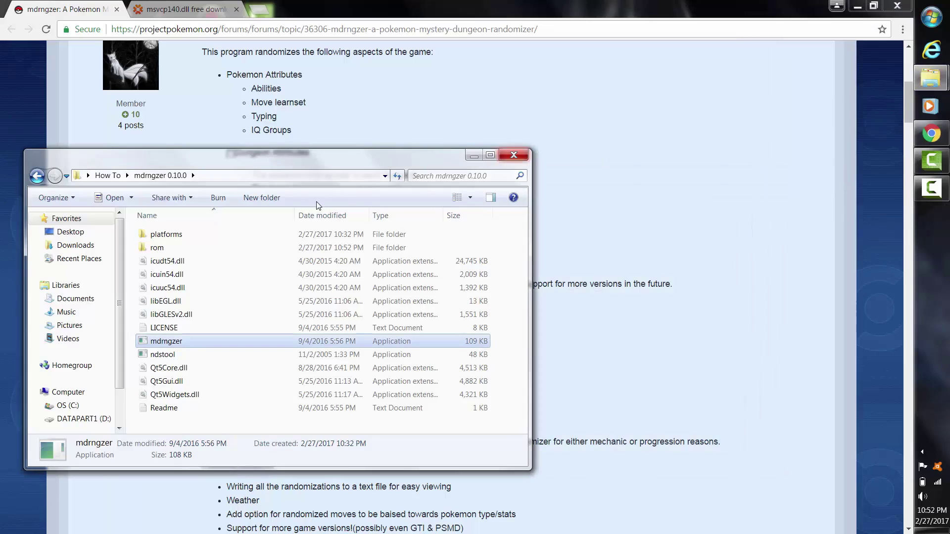
pyautogui.click(35, 178)
pyautogui.doubleClick(148, 261)
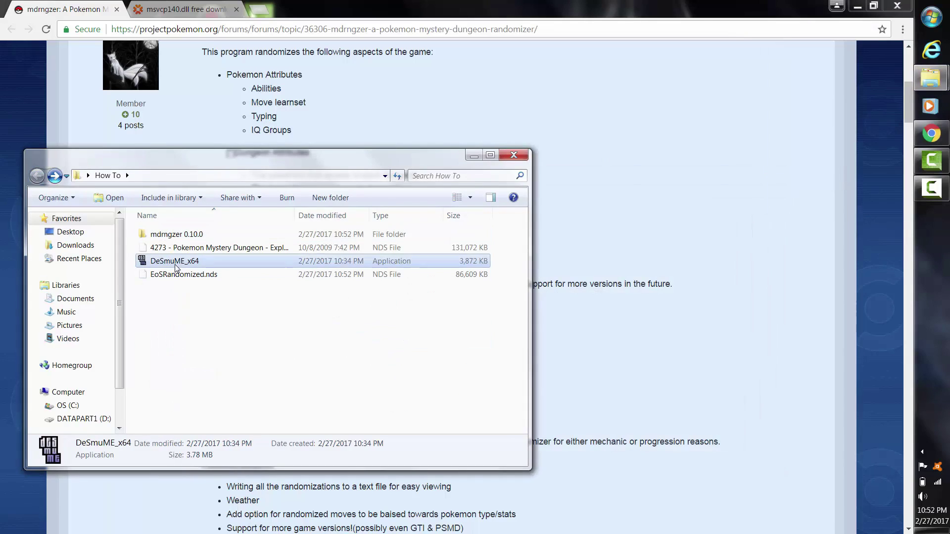
pyautogui.click(501, 284)
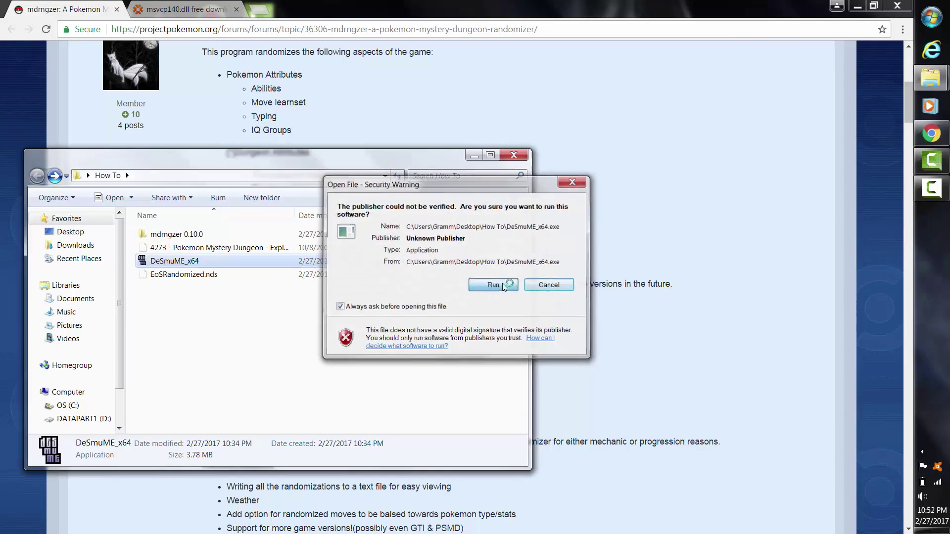
# Load the EoSRandomized.nds ROM from the How To folder into DeSmuME.
pyautogui.click(102, 113)
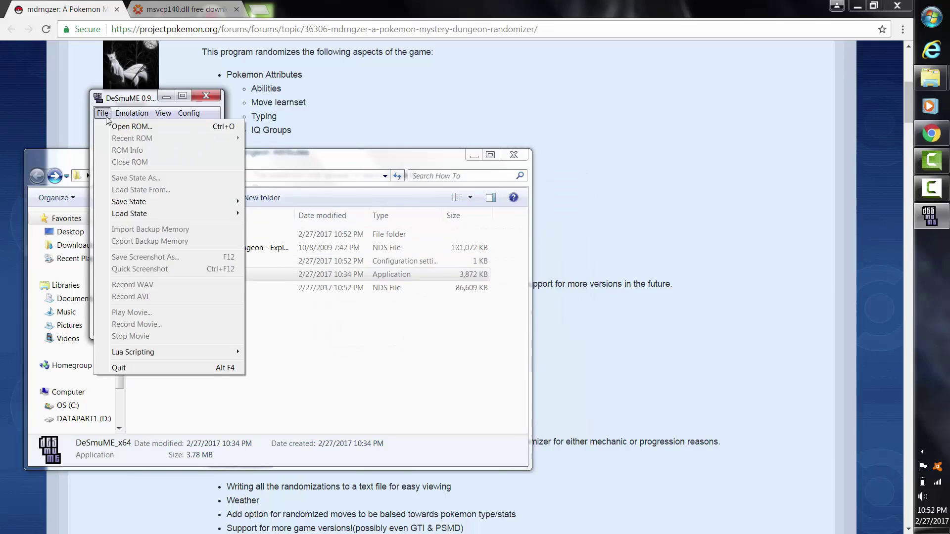
pyautogui.click(128, 127)
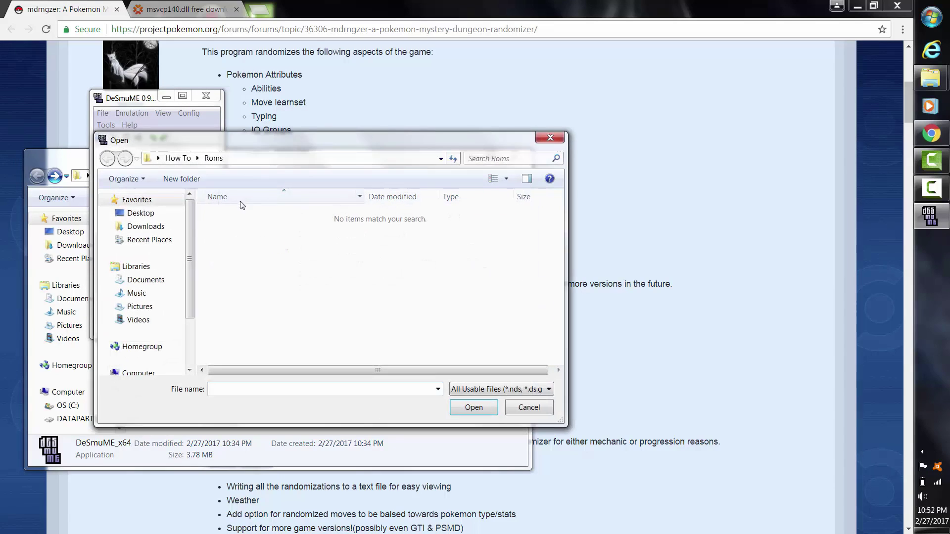
pyautogui.click(174, 159)
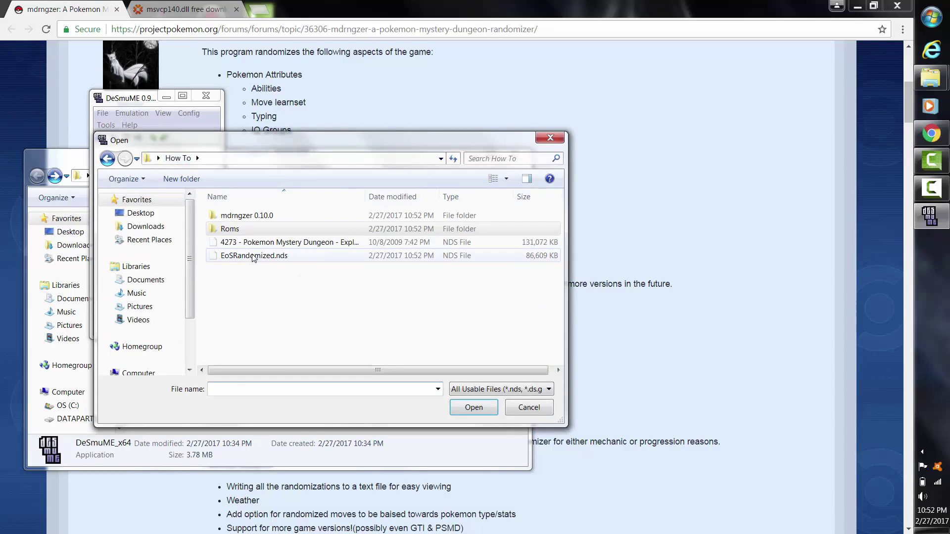
pyautogui.doubleClick(253, 255)
# Mute the system sound, bring the DeSmuME window to the front, enlarge it and reposition it on the desktop.
pyautogui.click(232, 344)
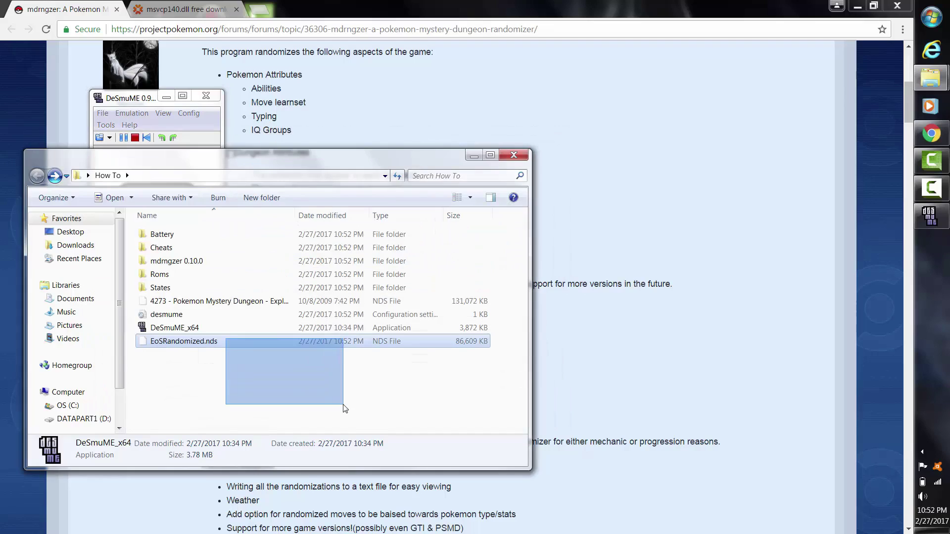
pyautogui.press('XF86AudioMute')
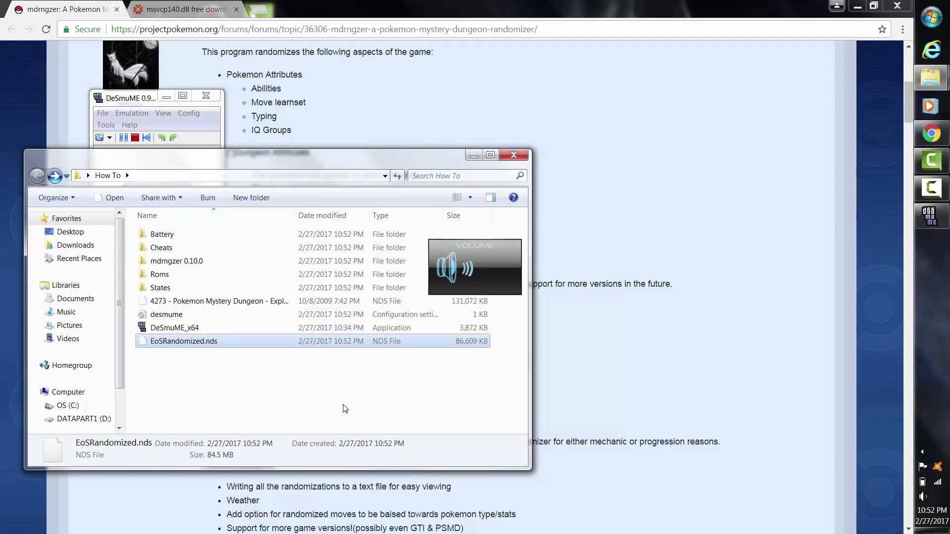
pyautogui.click(139, 99)
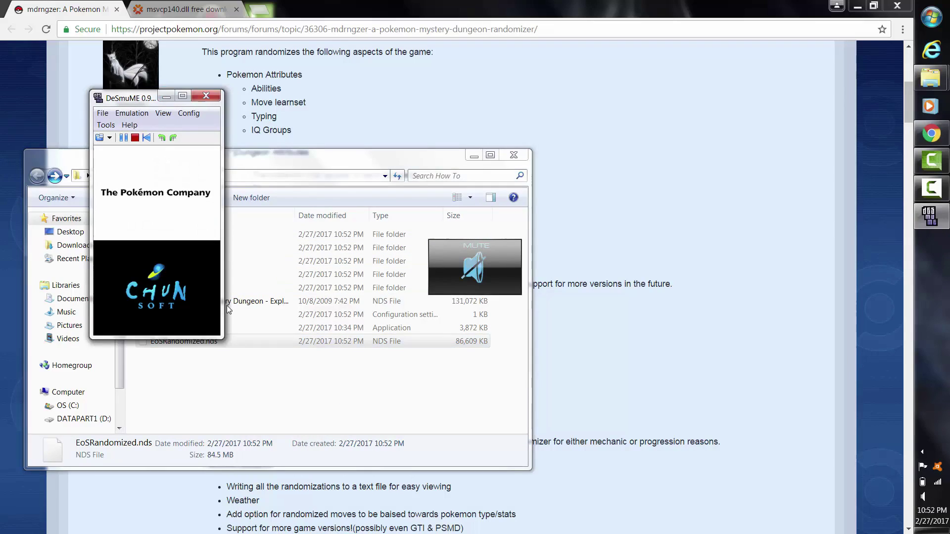
pyautogui.moveTo(223, 337); pyautogui.dragTo(345, 395)
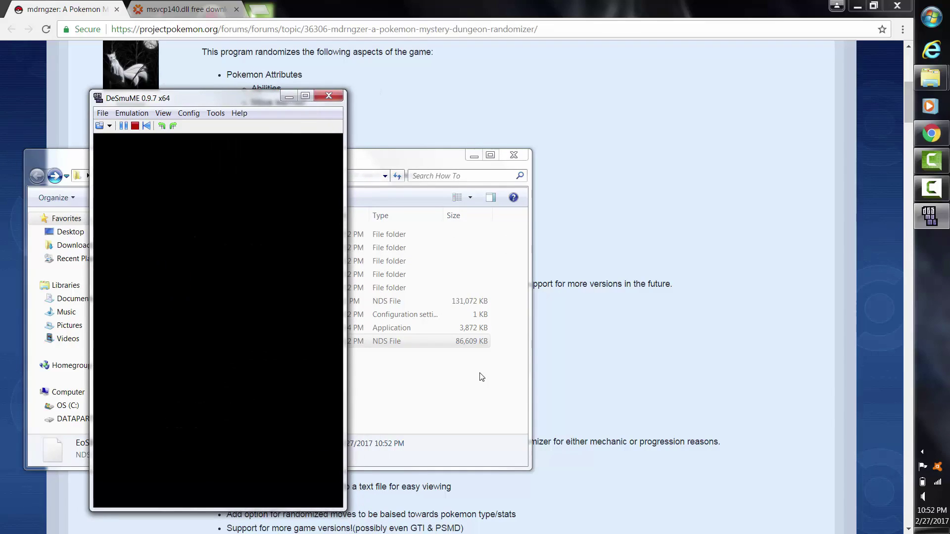
pyautogui.moveTo(217, 99); pyautogui.dragTo(356, 79)
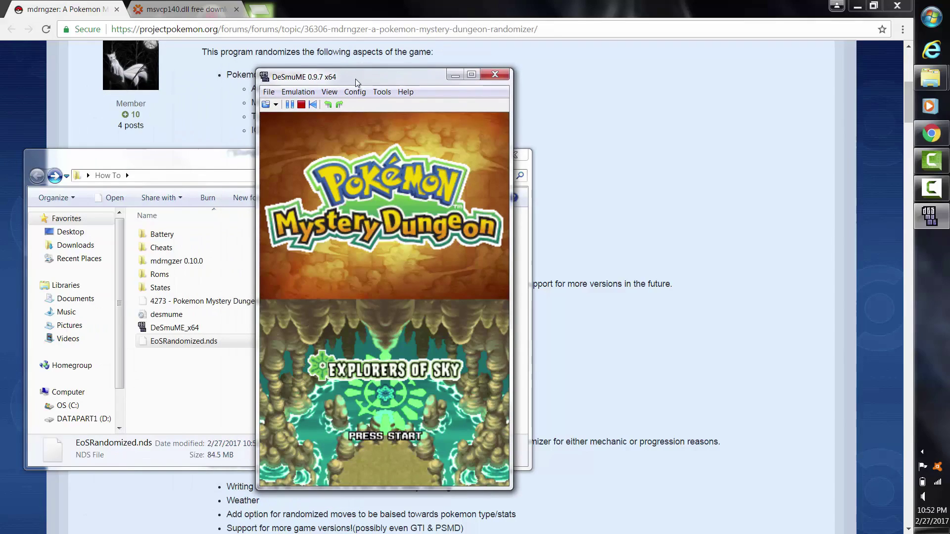